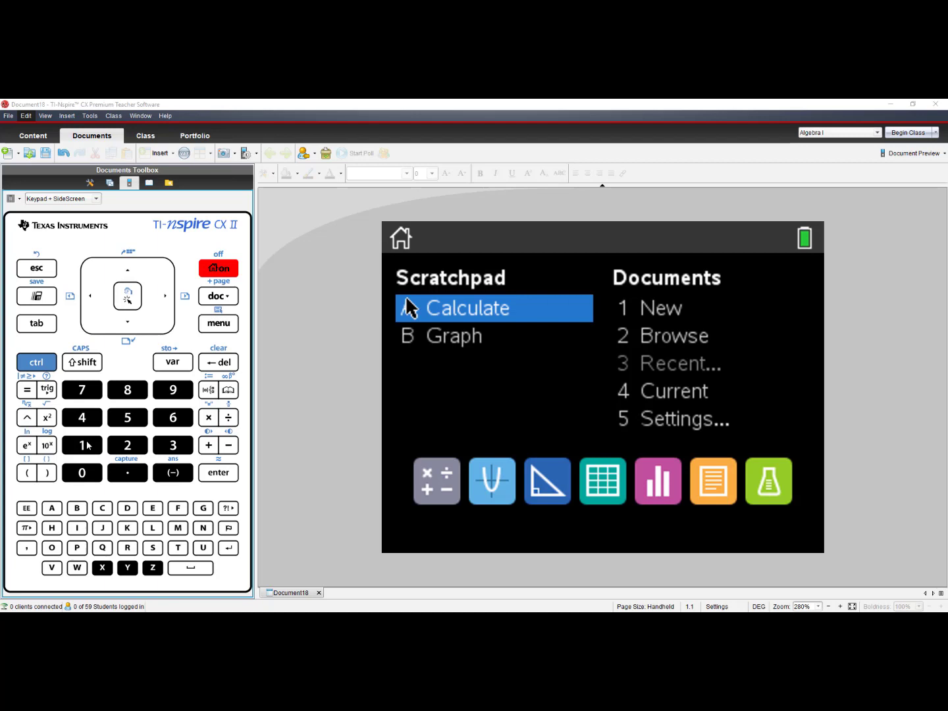
Create a new document from the Home screen and add a Graphs page to it.
{"action": "left_click", "coordinate": [84, 446]}
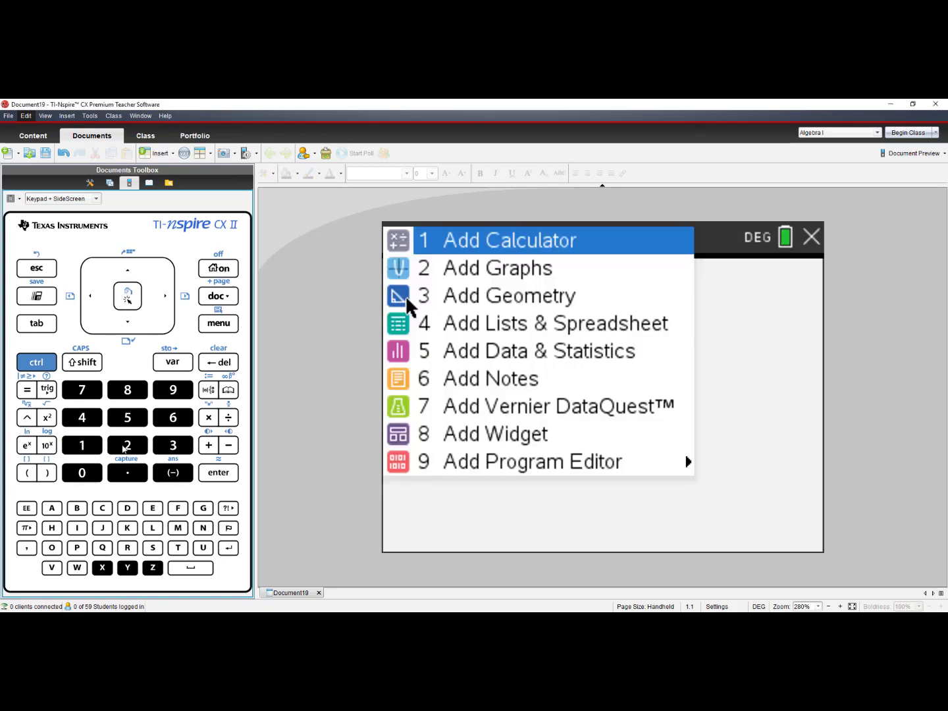
{"action": "left_click", "coordinate": [123, 449]}
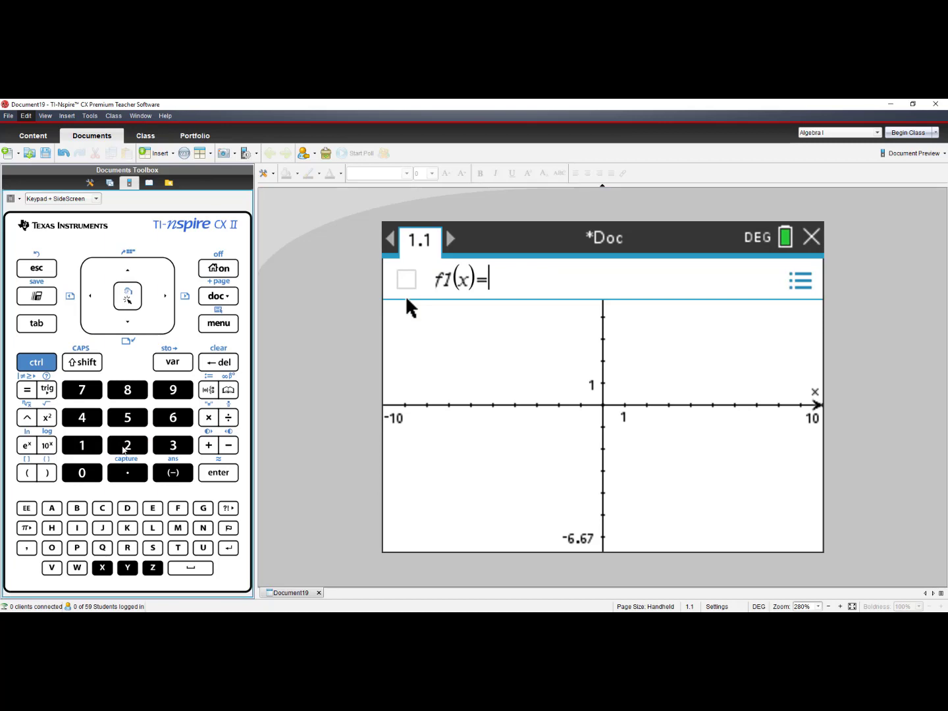
Apply a Lined Grid to the Graphs page via View > Grid > Lined Grid.
{"action": "left_click", "coordinate": [219, 325]}
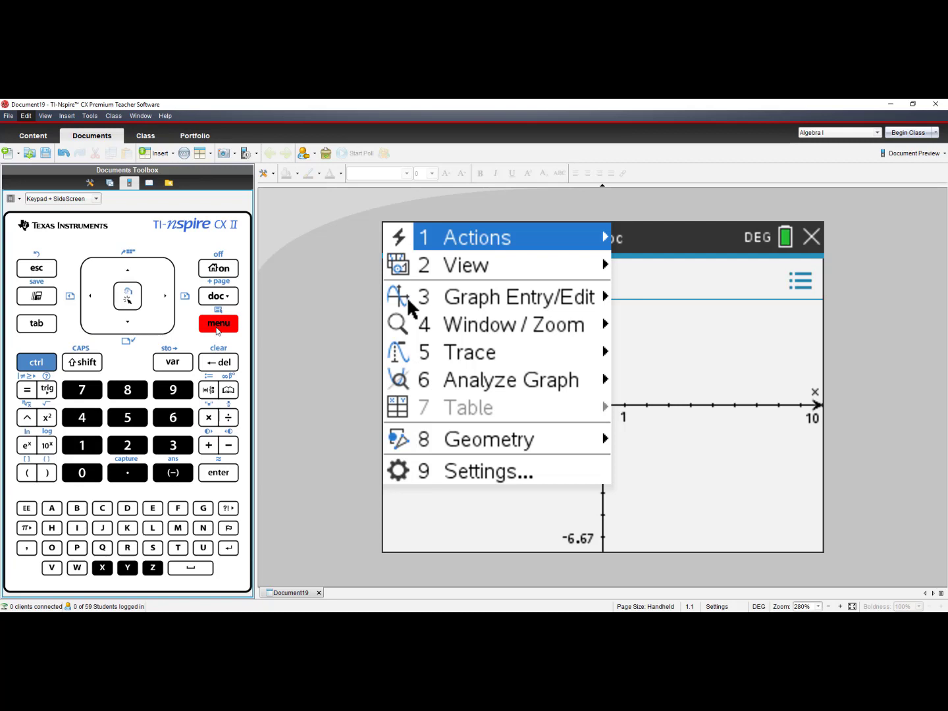
{"action": "key", "text": "2"}
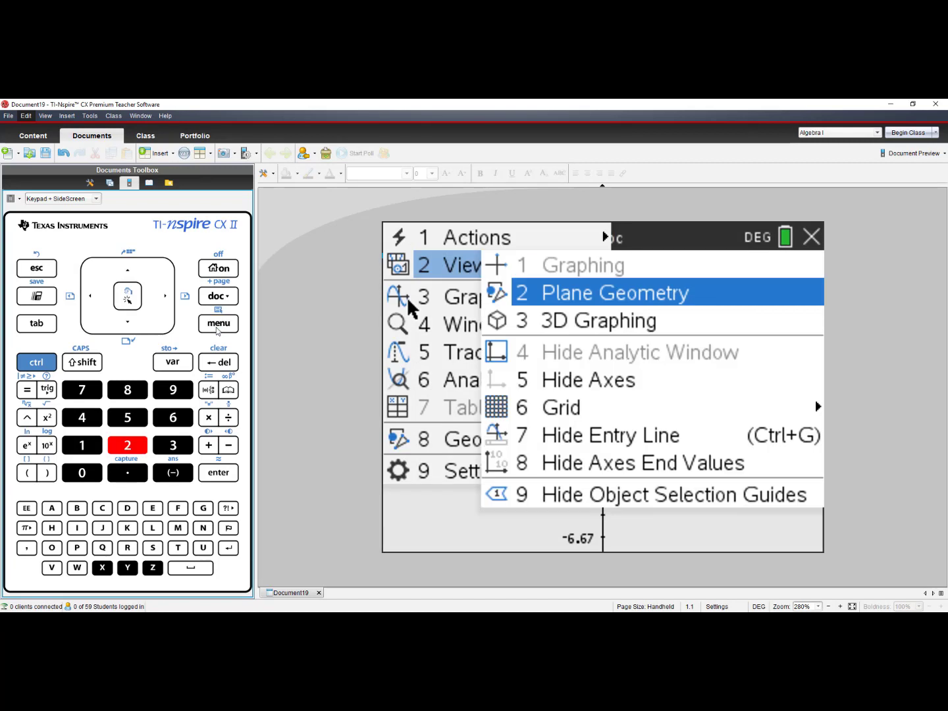
{"action": "key", "text": "Down"}
{"action": "key", "text": "Down"}
{"action": "key", "text": "Down"}
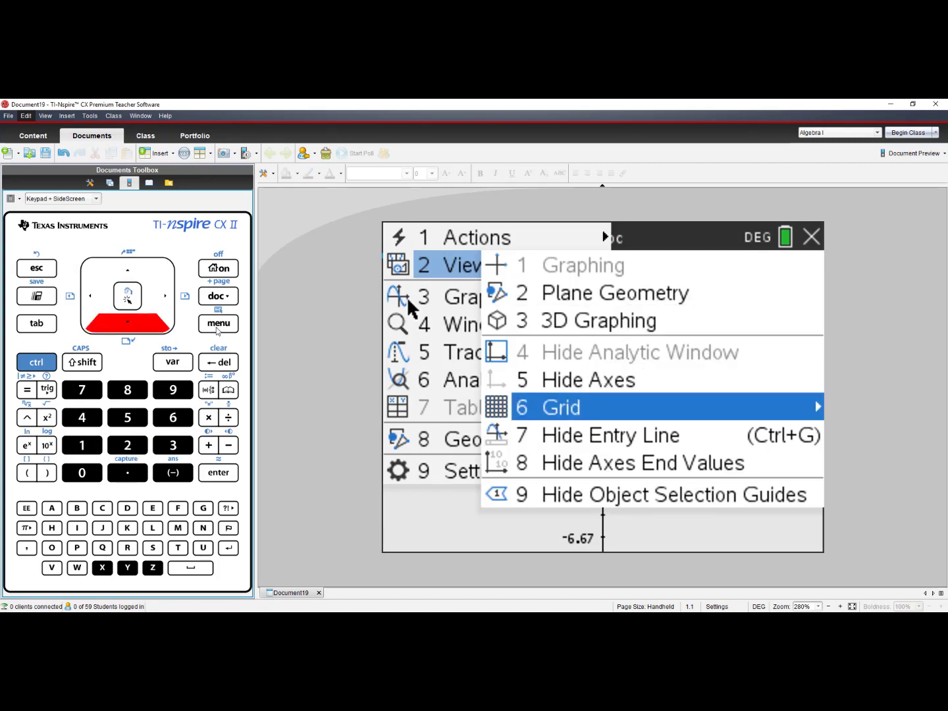
{"action": "key", "text": "Return"}
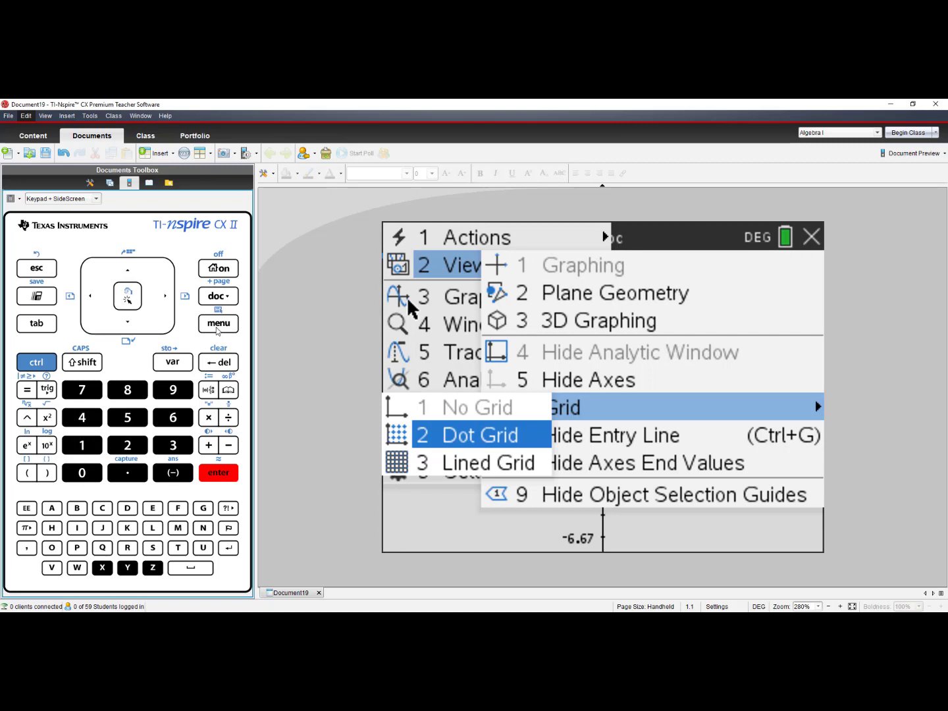
{"action": "key", "text": "Down"}
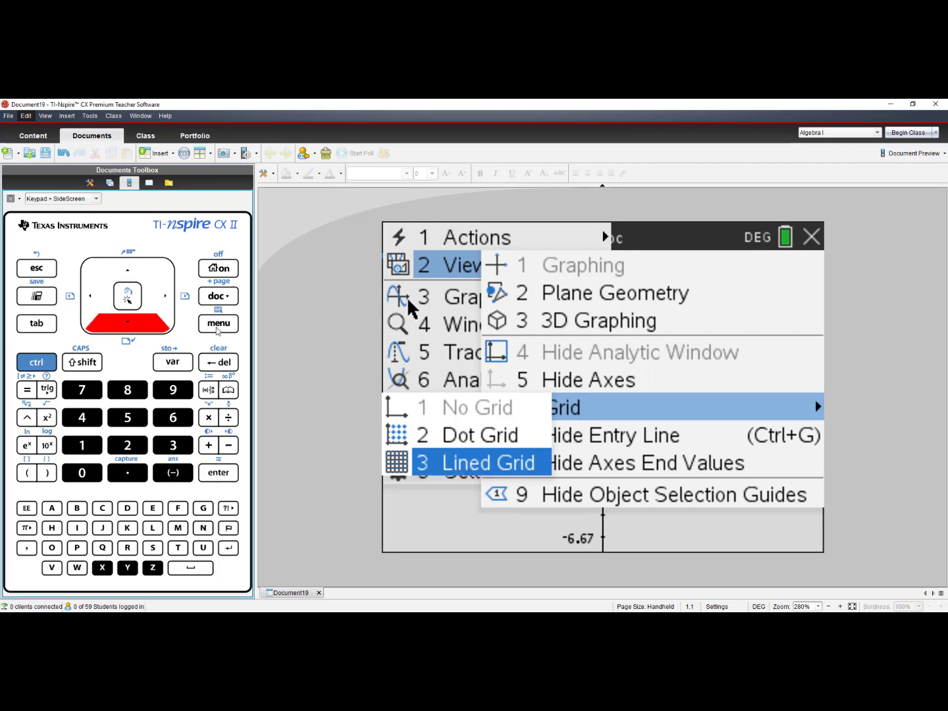
{"action": "key", "text": "Return"}
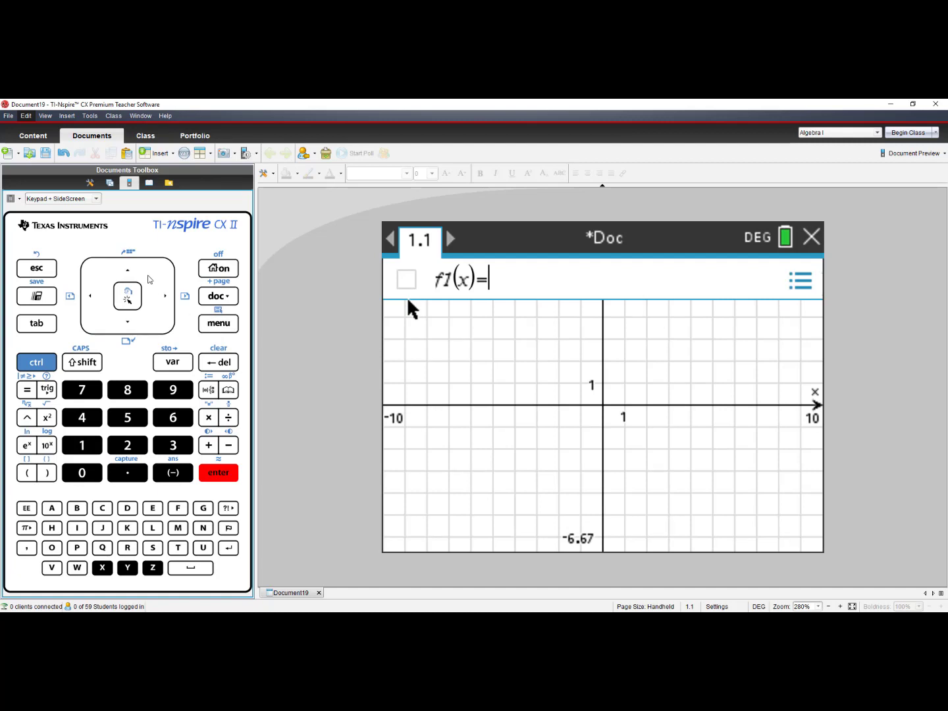
Discard the gridded document without saving and start a new document with a Graphs page.
{"action": "left_click", "coordinate": [218, 268]}
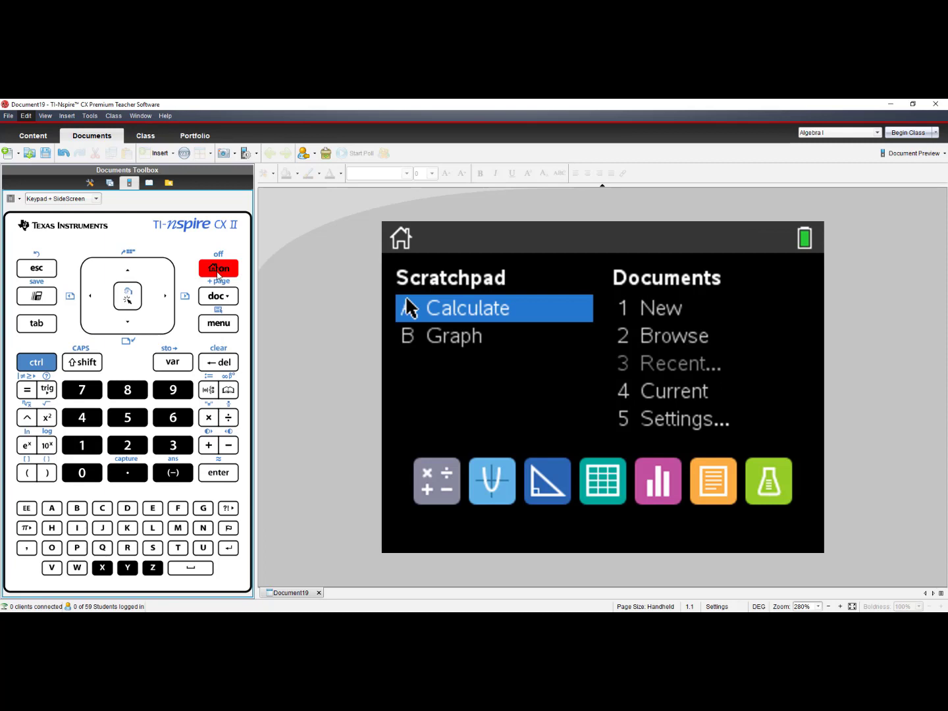
{"action": "left_click", "coordinate": [82, 446]}
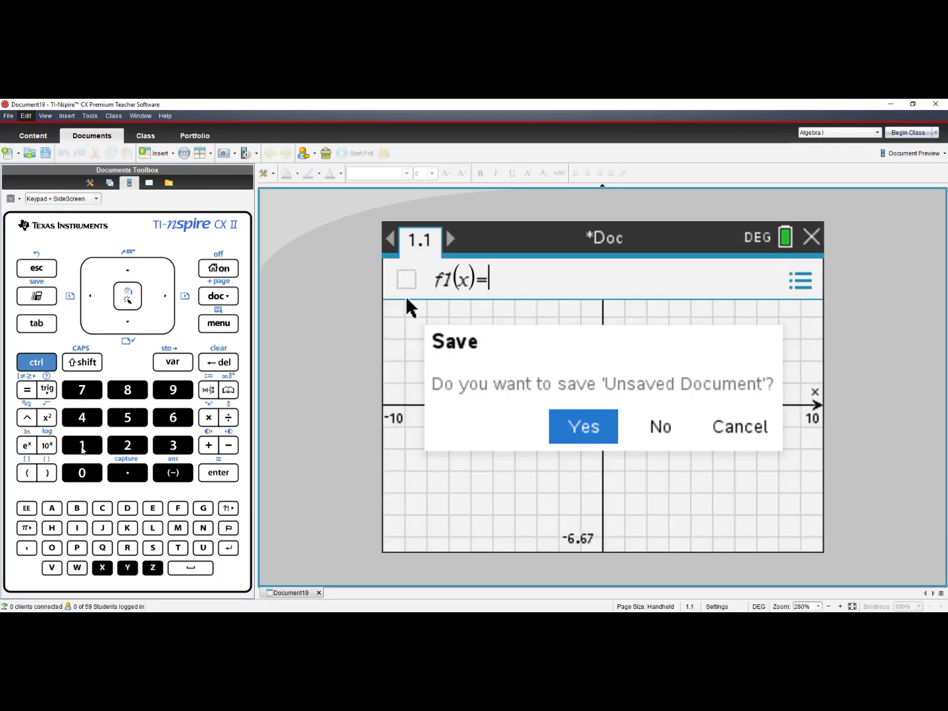
{"action": "key", "text": "Right"}
{"action": "key", "text": "Return"}
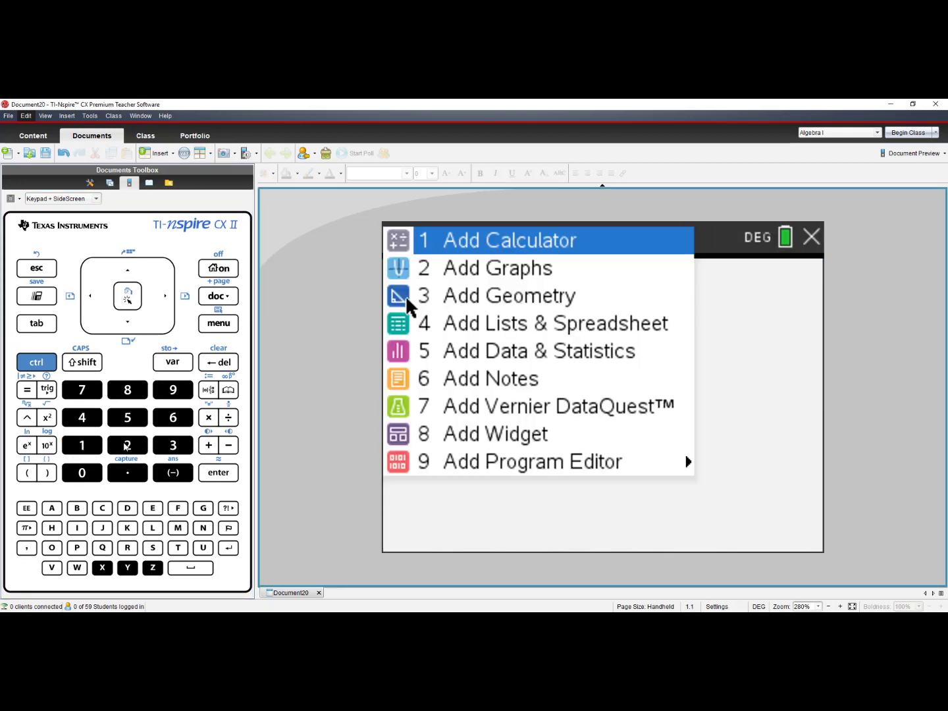
{"action": "key", "text": "2"}
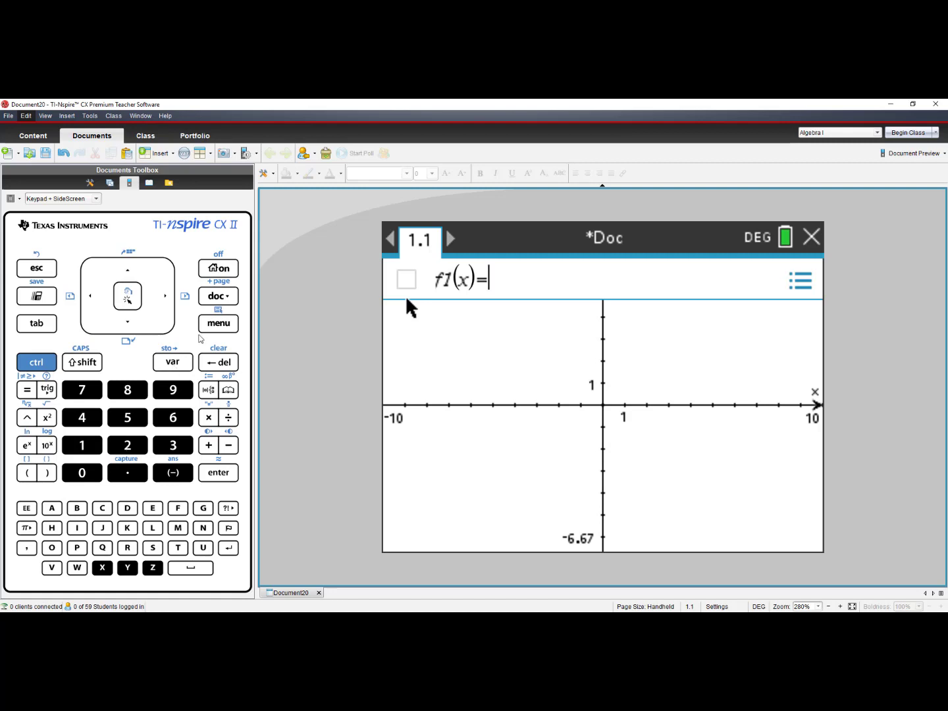
Bring up the Graphs & Geometry Settings from the Graphs page menu (9 Settings).
{"action": "left_click", "coordinate": [218, 324]}
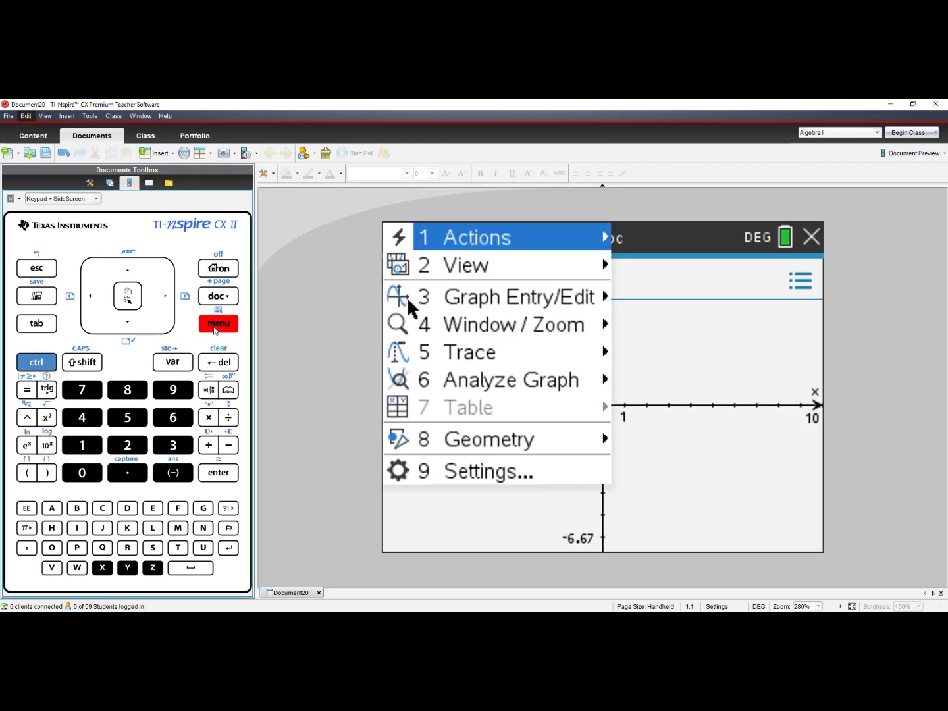
{"action": "left_click", "coordinate": [127, 322]}
{"action": "left_click", "coordinate": [127, 322]}
{"action": "left_click", "coordinate": [128, 322]}
{"action": "left_click", "coordinate": [127, 322]}
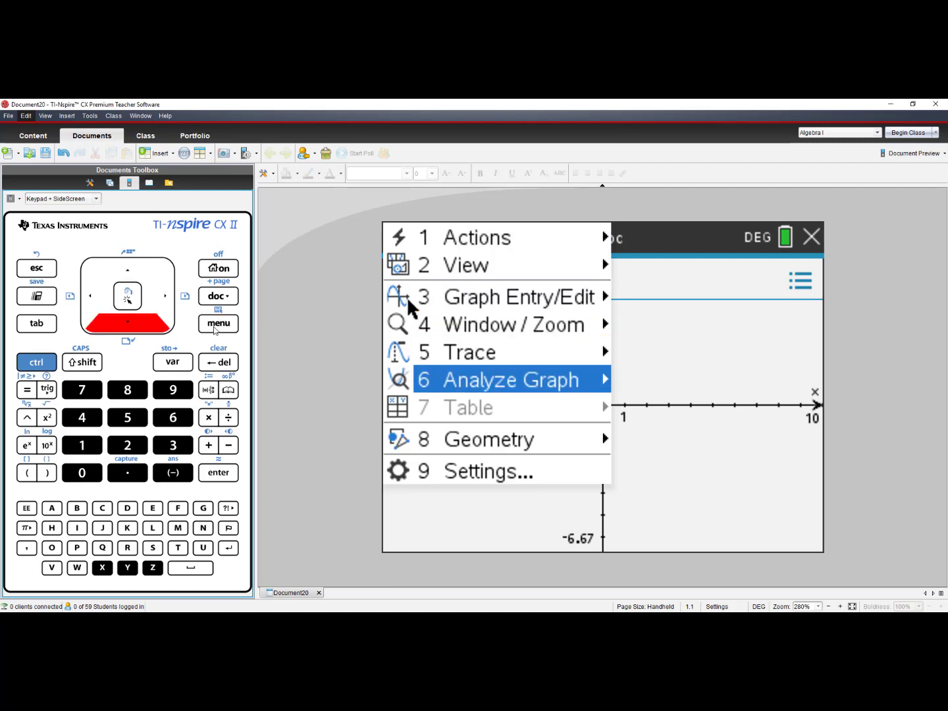
{"action": "left_click", "coordinate": [127, 322]}
{"action": "key", "text": "Return"}
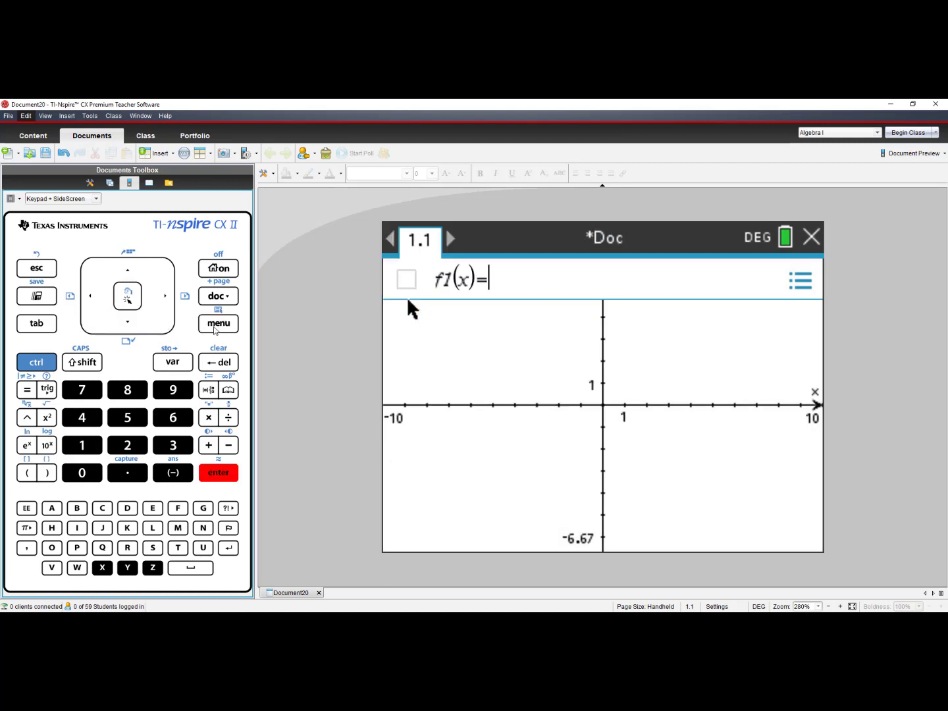
Set the Grid setting to Lined Grid and confirm with OK so it becomes the default.
{"action": "key", "text": "Down"}
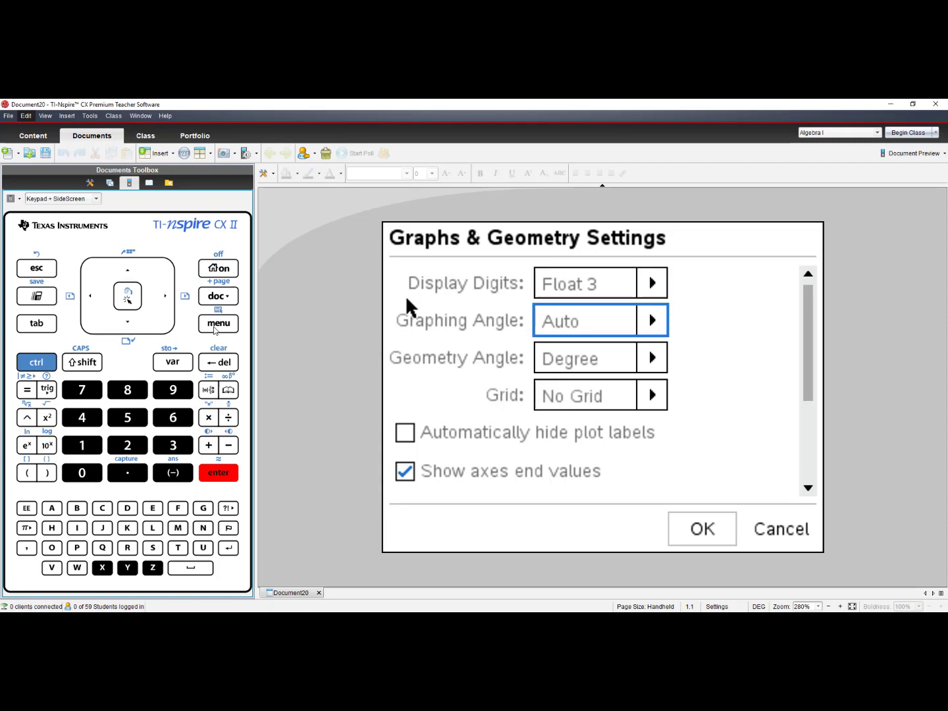
{"action": "key", "text": "Down"}
{"action": "key", "text": "Down"}
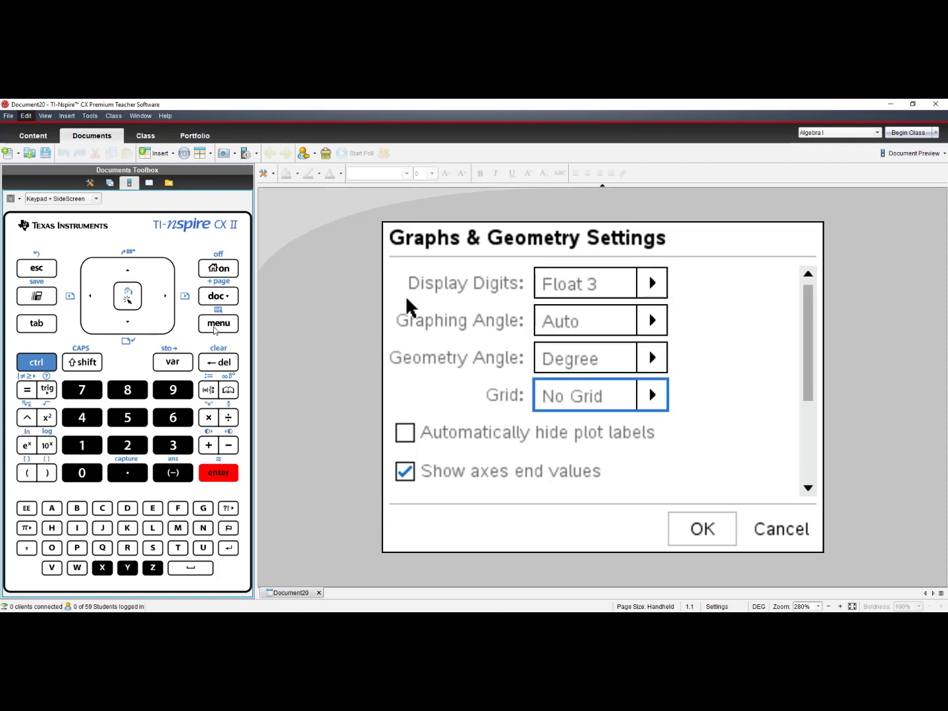
{"action": "key", "text": "Return"}
{"action": "key", "text": "Down"}
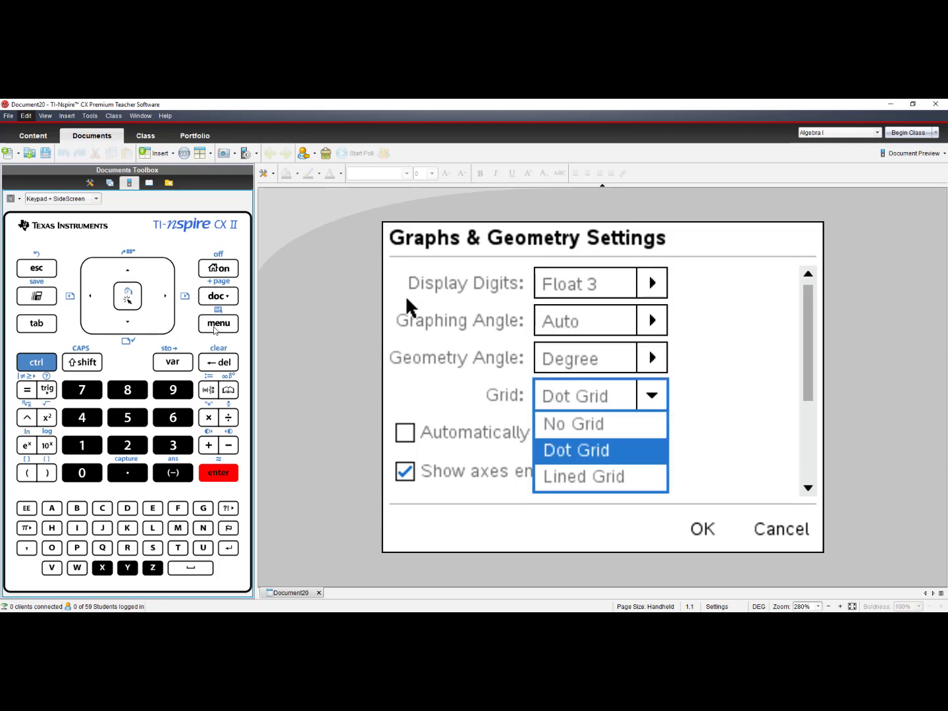
{"action": "key", "text": "Down"}
{"action": "key", "text": "Return"}
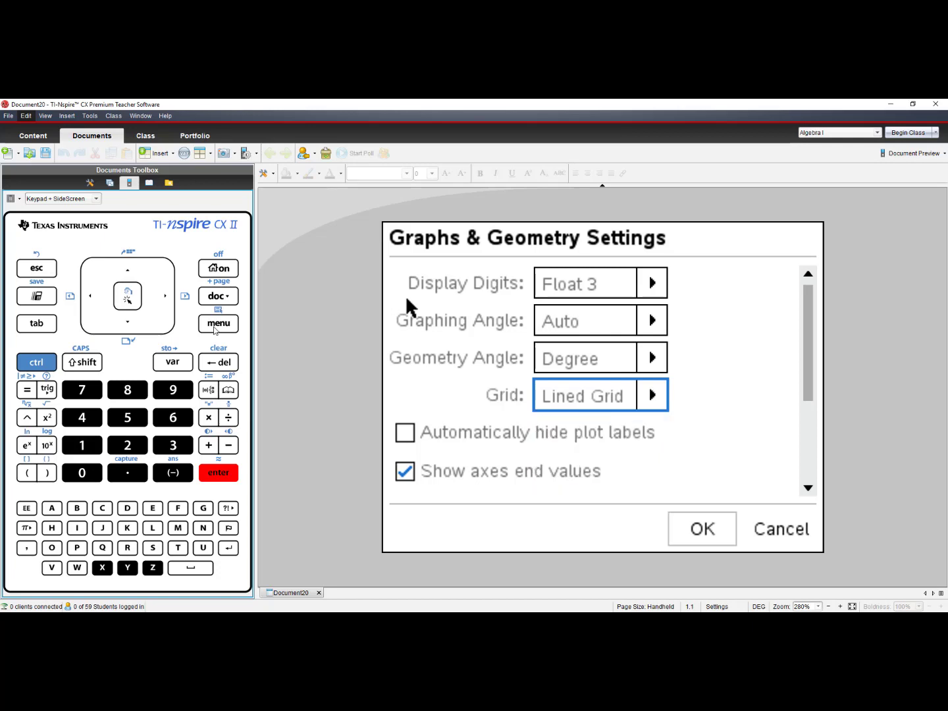
{"action": "key", "text": "Tab"}
{"action": "key", "text": "Tab"}
{"action": "key", "text": "Tab"}
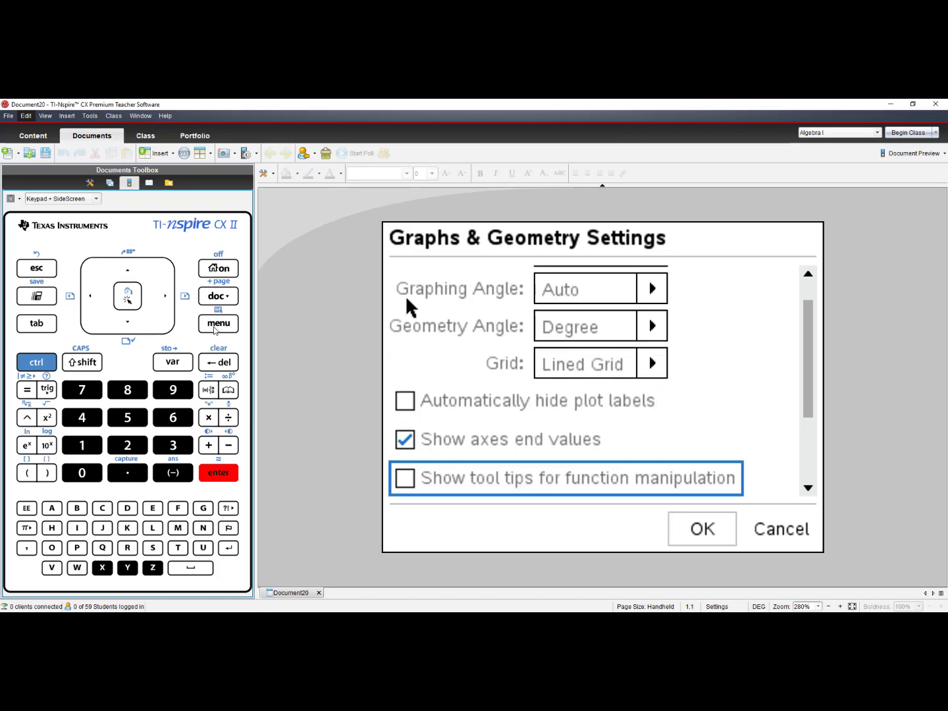
{"action": "key", "text": "Tab"}
{"action": "key", "text": "Tab"}
{"action": "key", "text": "Tab"}
{"action": "key", "text": "Tab"}
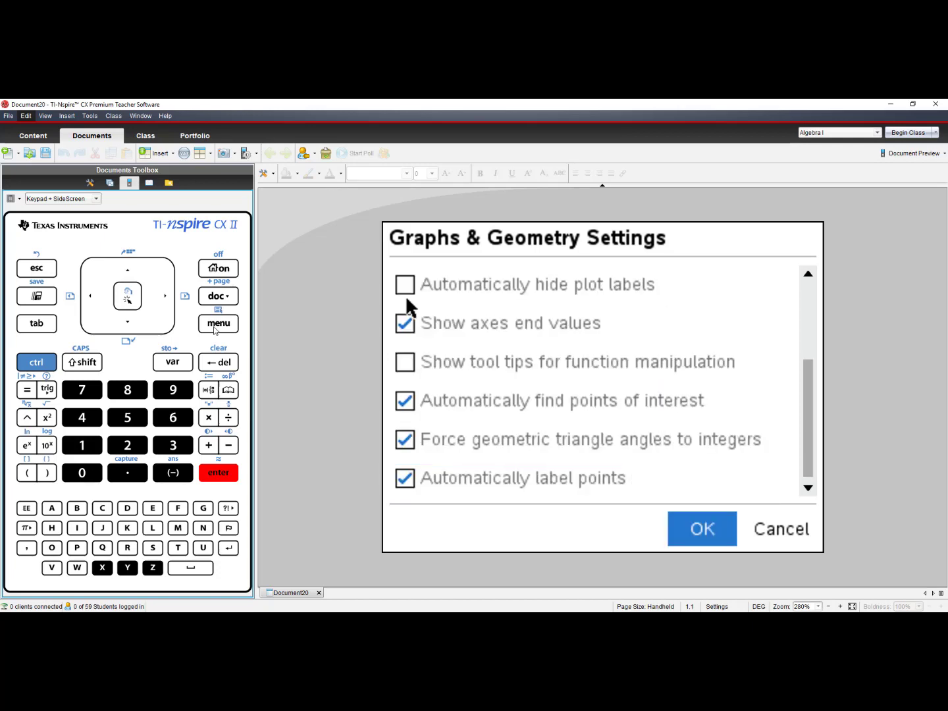
{"action": "key", "text": "Return"}
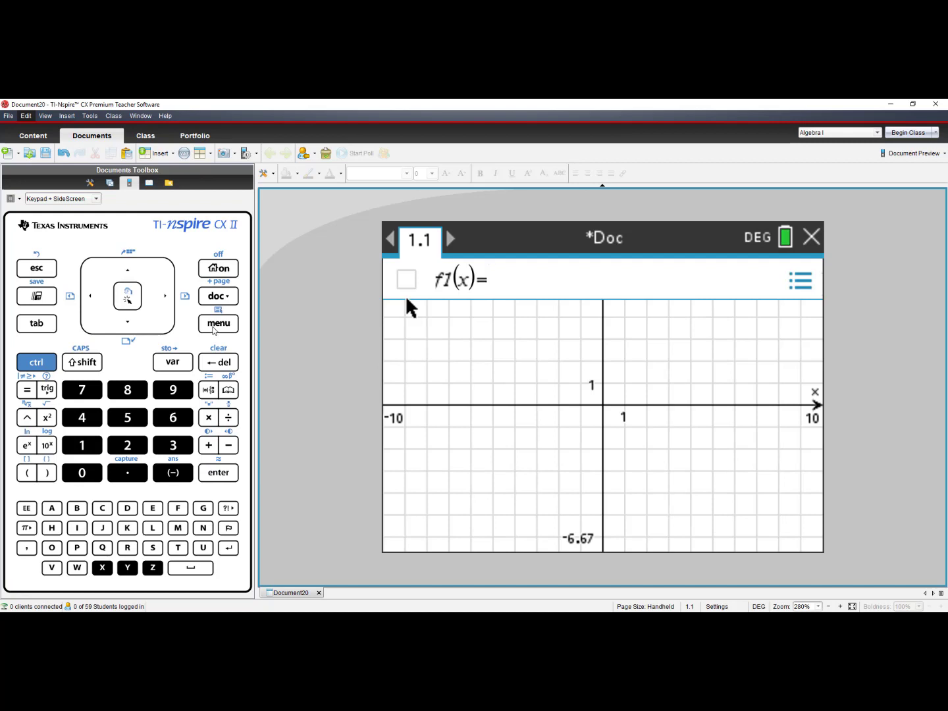
Discard the document without saving and start a new document, adding a Graphs page.
{"action": "left_click", "coordinate": [219, 268]}
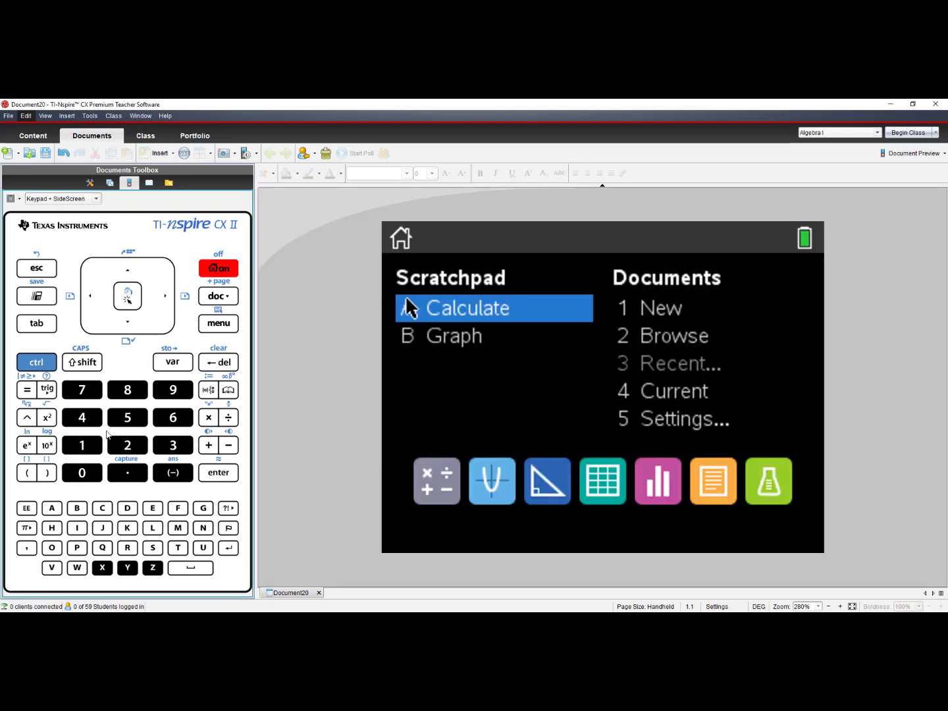
{"action": "left_click", "coordinate": [83, 445]}
{"action": "key", "text": "Right"}
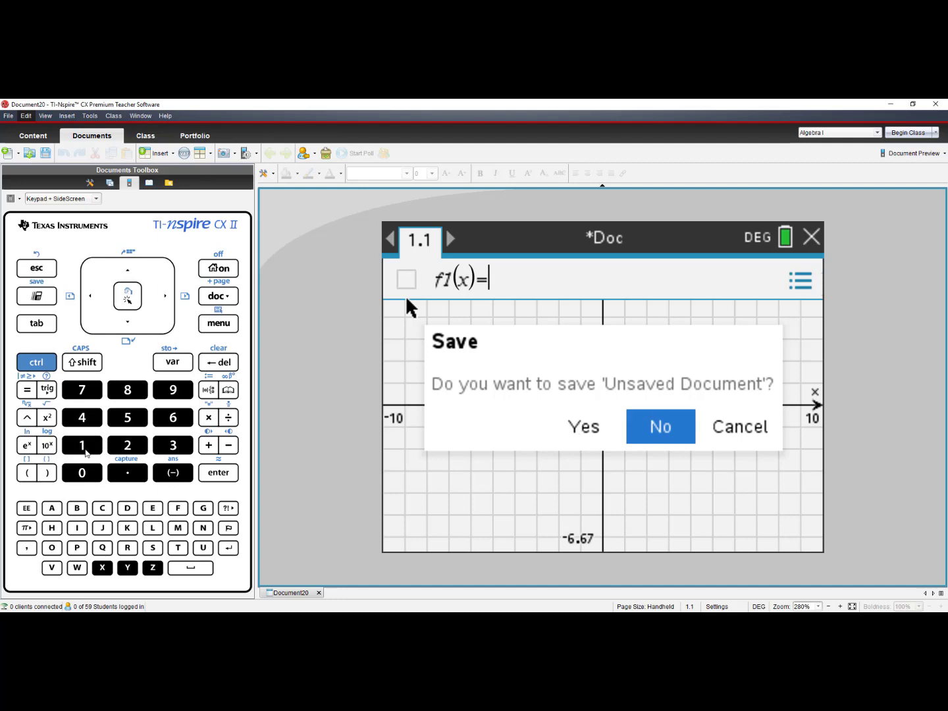
{"action": "key", "text": "Return"}
{"action": "left_click", "coordinate": [127, 447]}
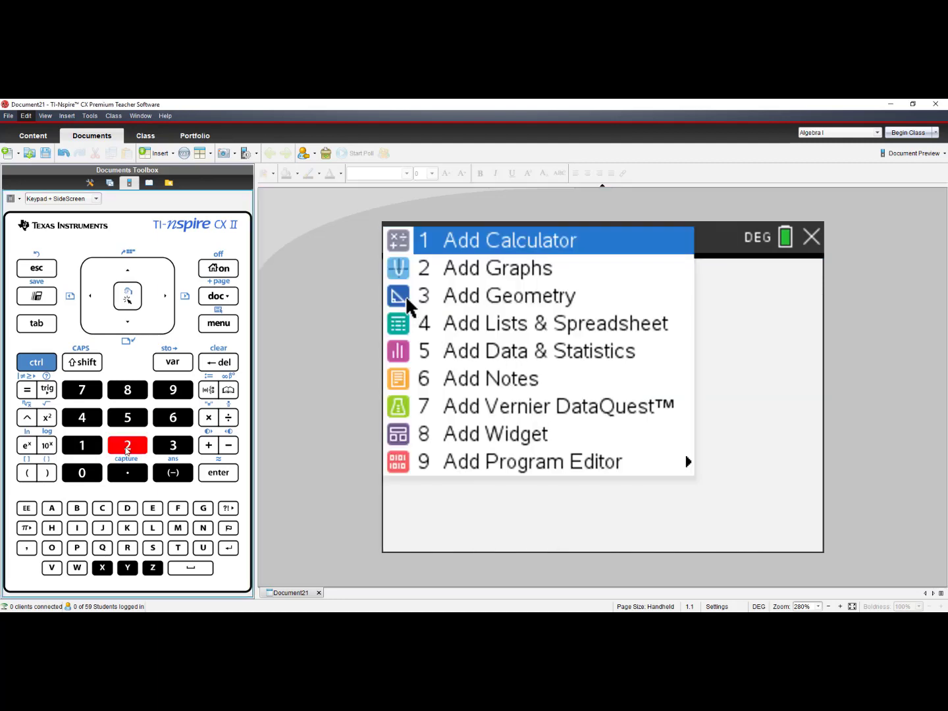